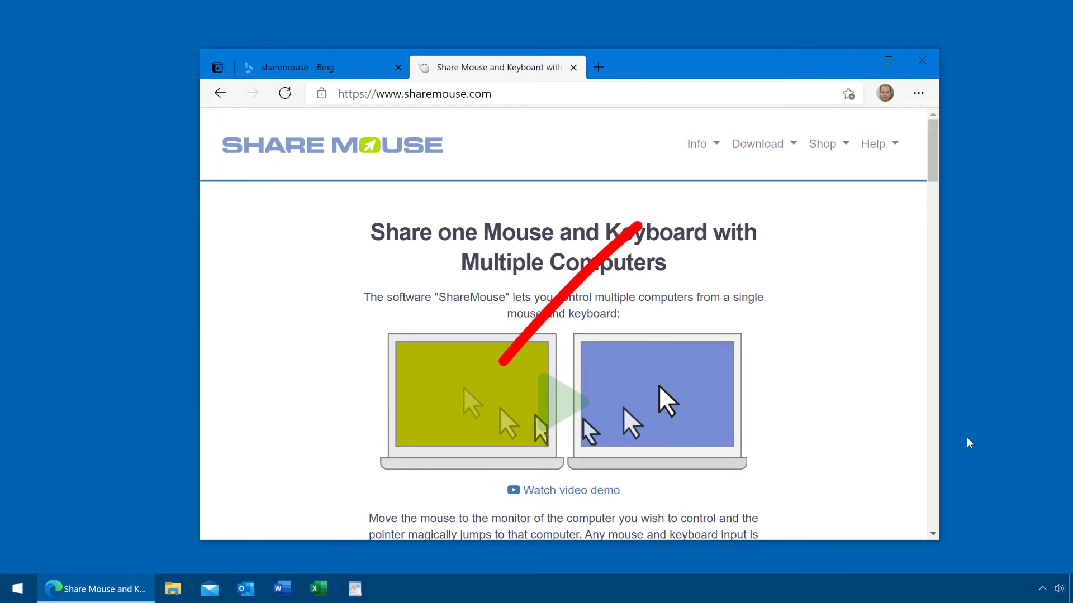
Step: Accept the ShareMouse license terms and download the Windows installer ShareMouseSetup.exe
left_click(778, 147)
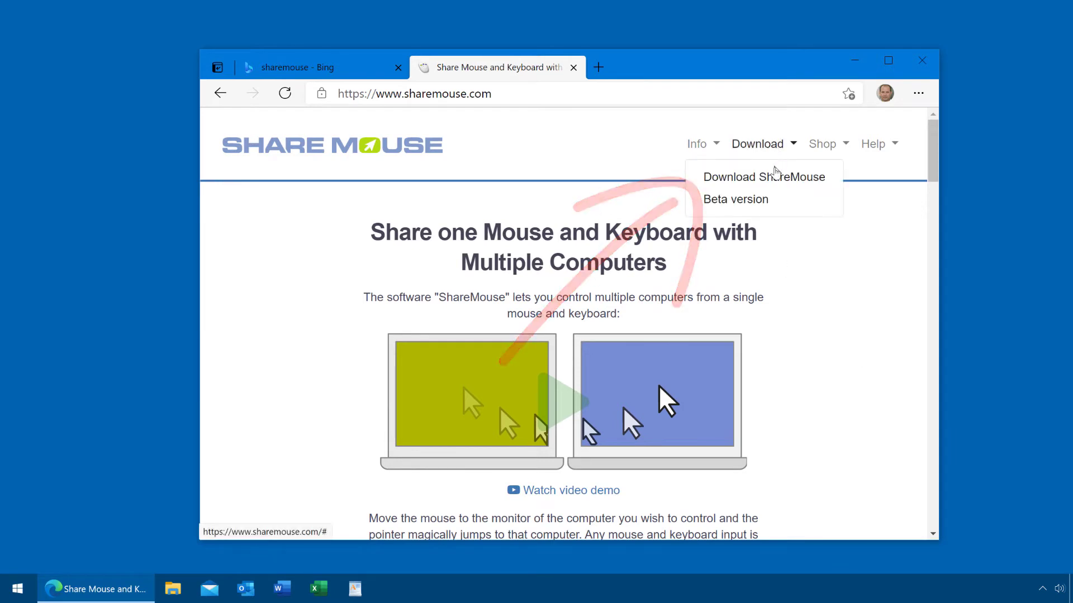
left_click(779, 180)
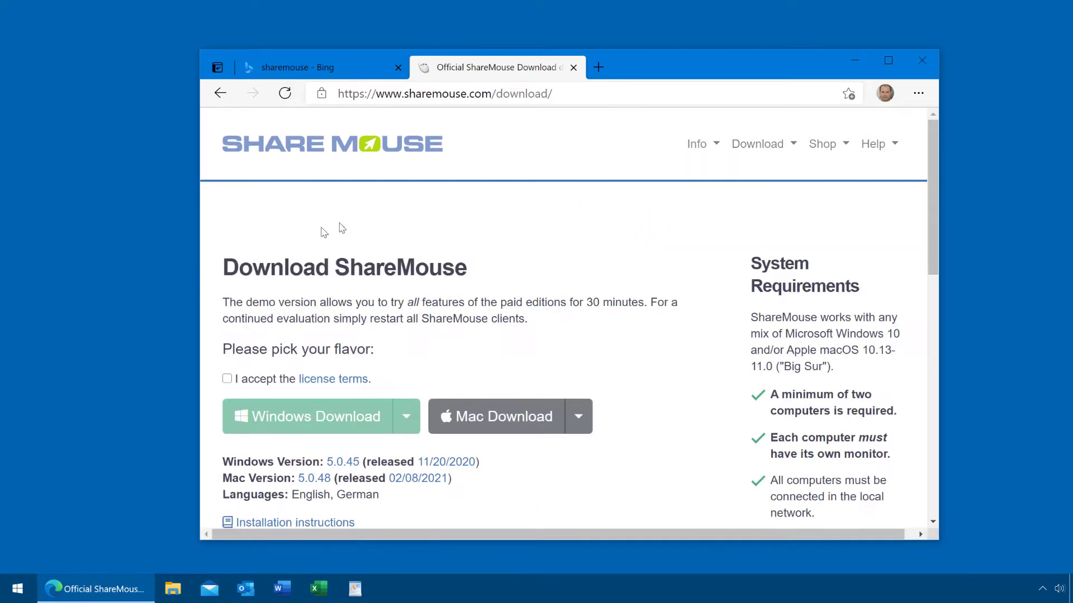
left_click(228, 379)
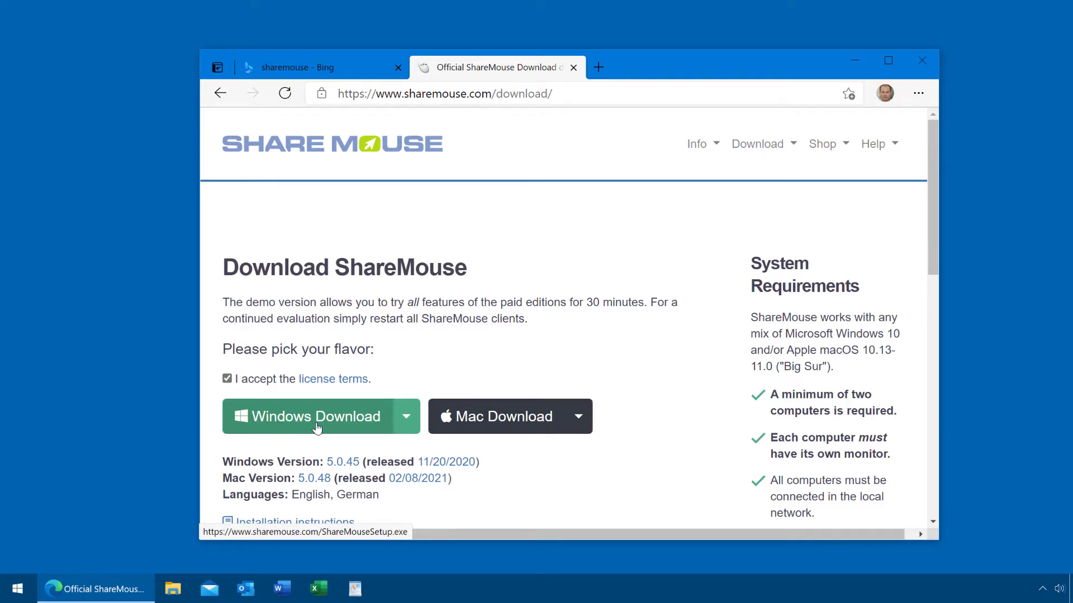
left_click(318, 429)
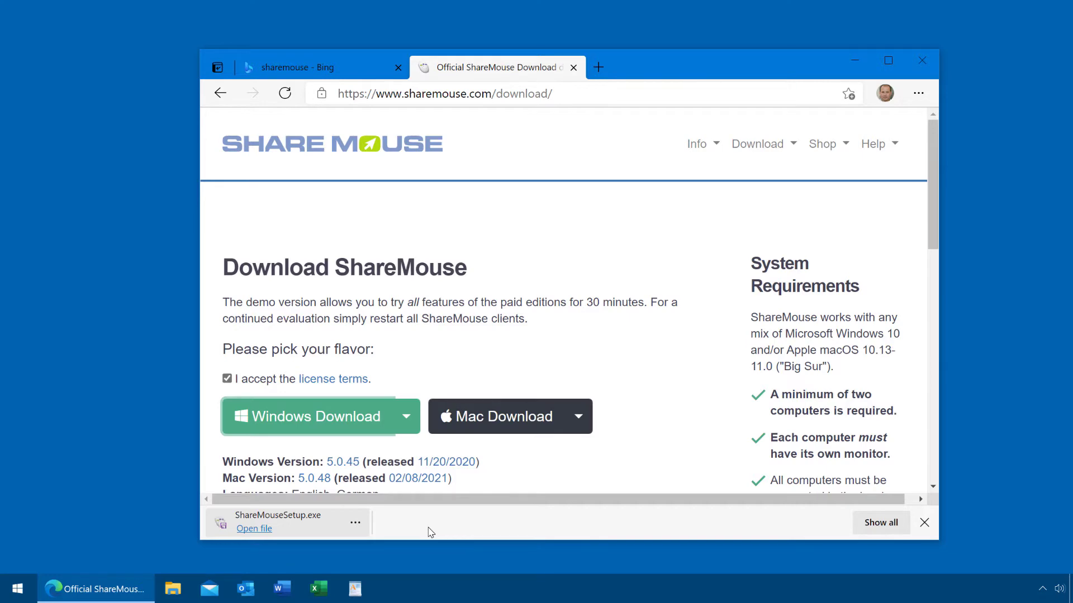
Step: Show ShareMouseSetup in the Downloads folder in File Explorer and select it
left_click_drag(99, 384, 157, 553)
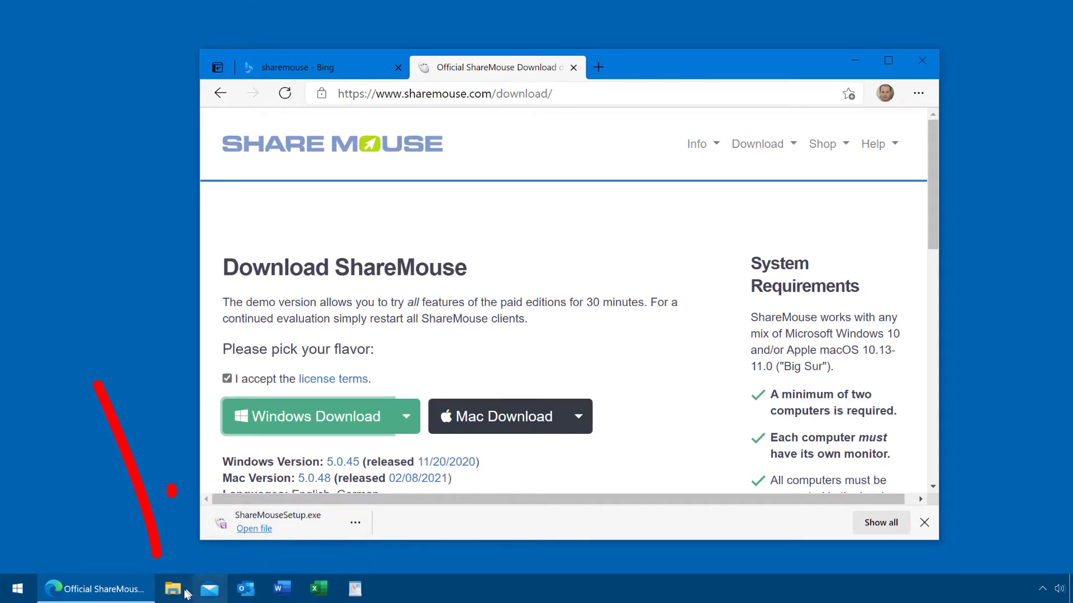
left_click(173, 590)
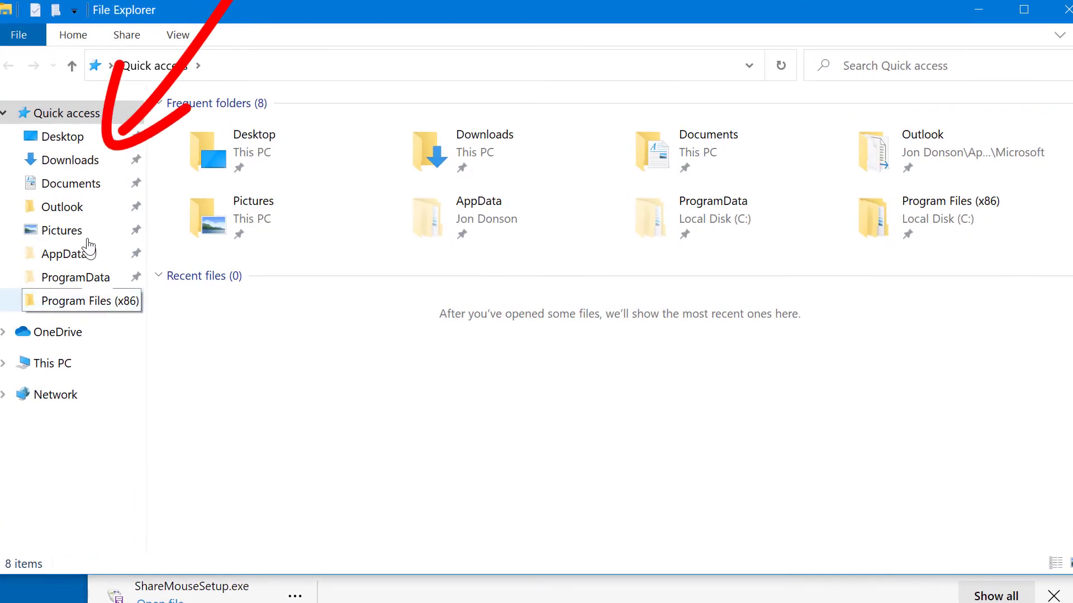
left_click(71, 161)
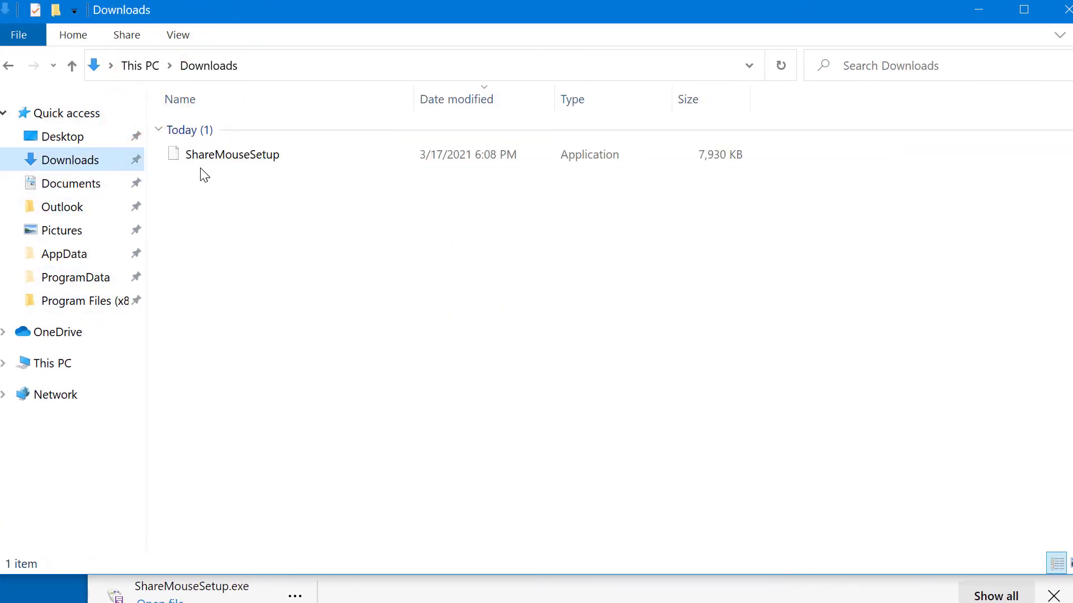
left_click(221, 159)
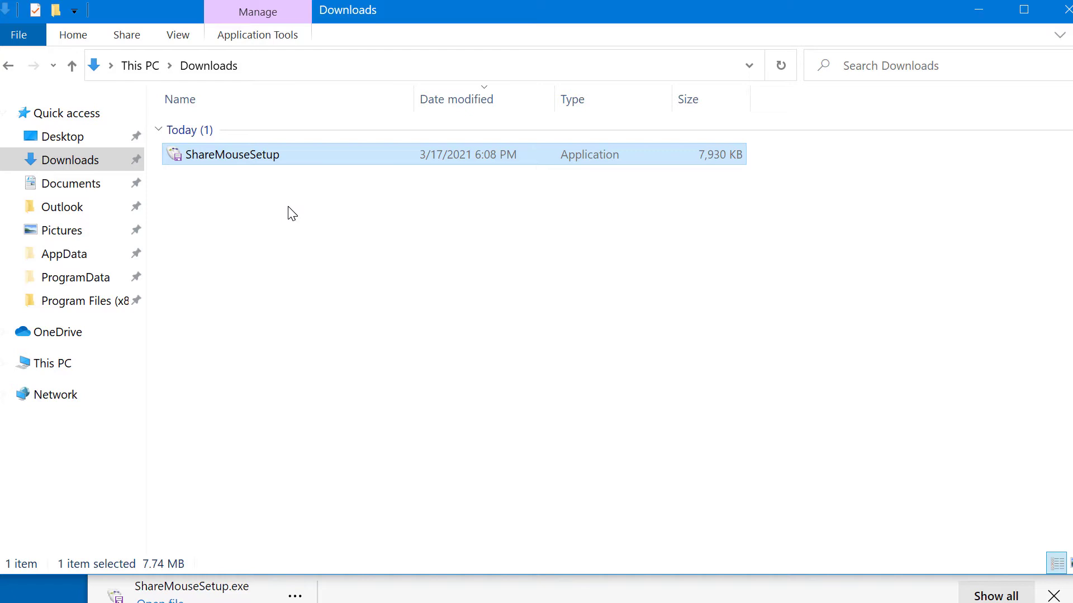
Step: Run ShareMouseSetup through its setup wizard to Finish, then close the Downloads window
double_click(232, 155)
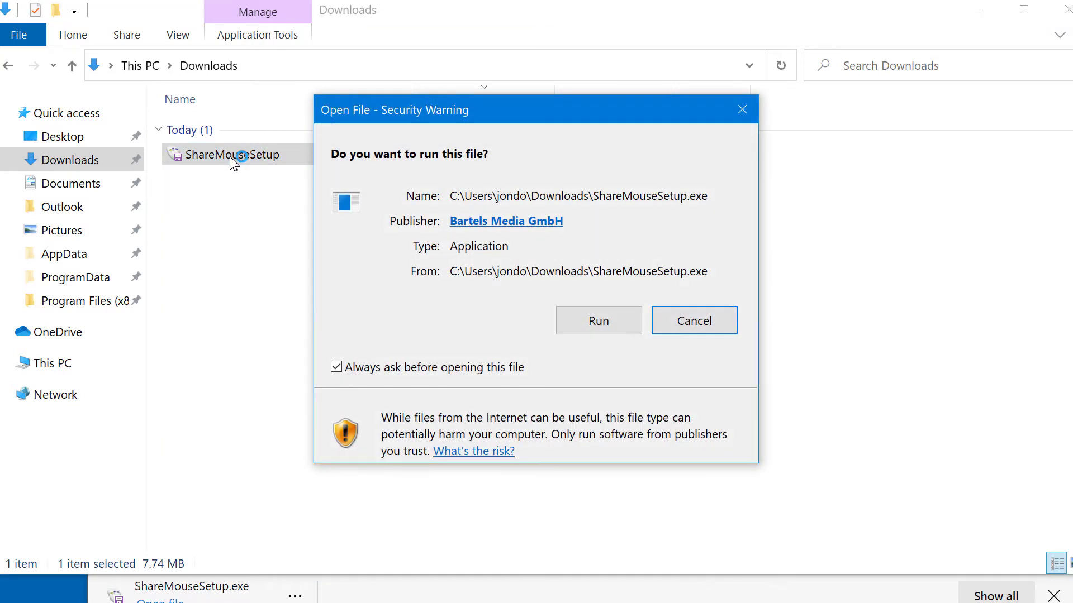
left_click(597, 326)
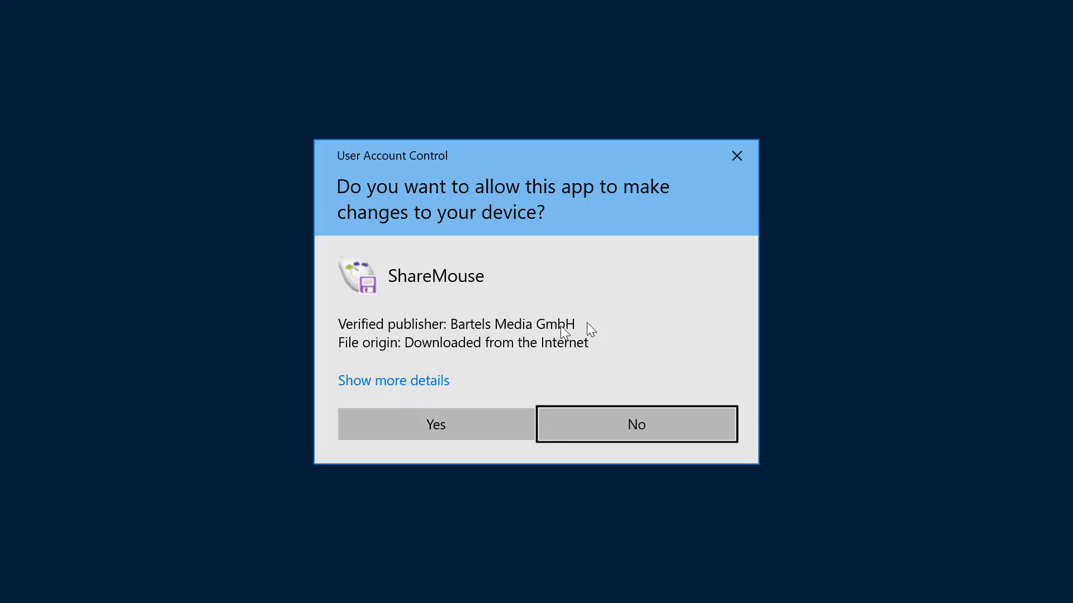
left_click(471, 416)
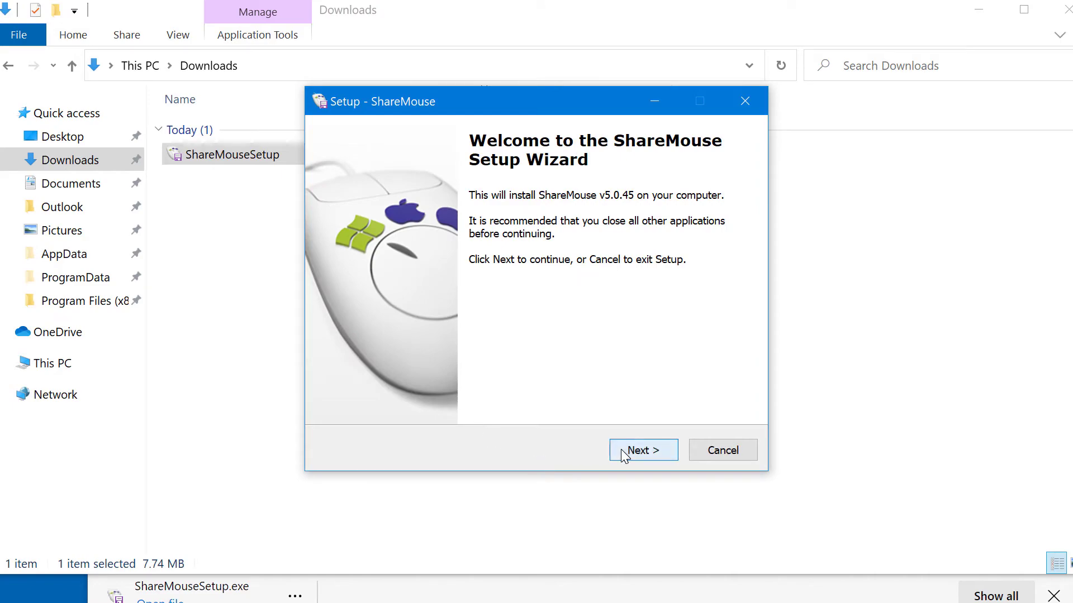
left_click(621, 450)
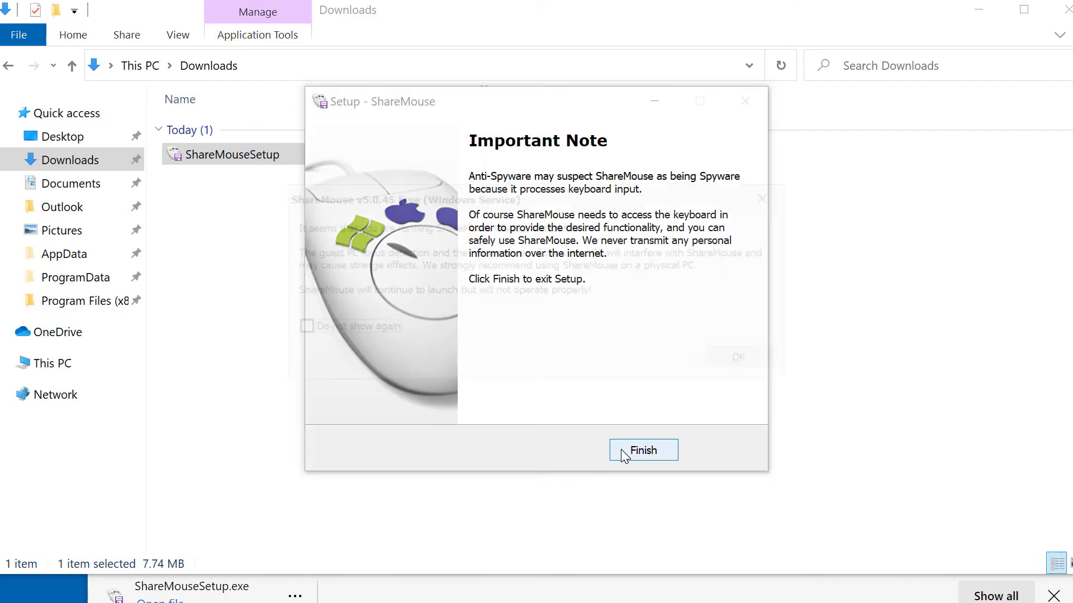
left_click(621, 450)
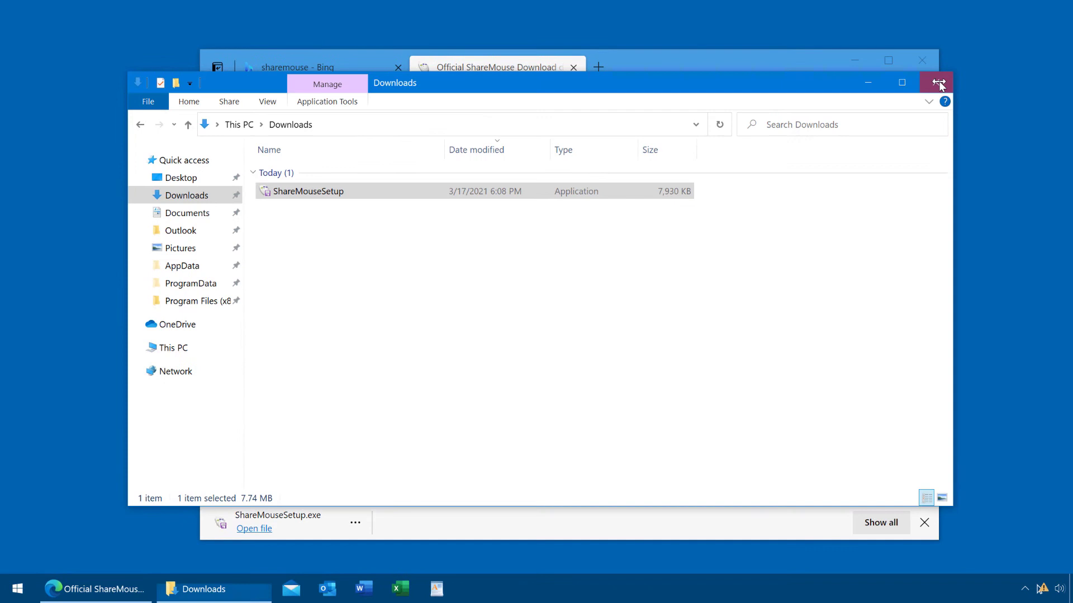
left_click(939, 83)
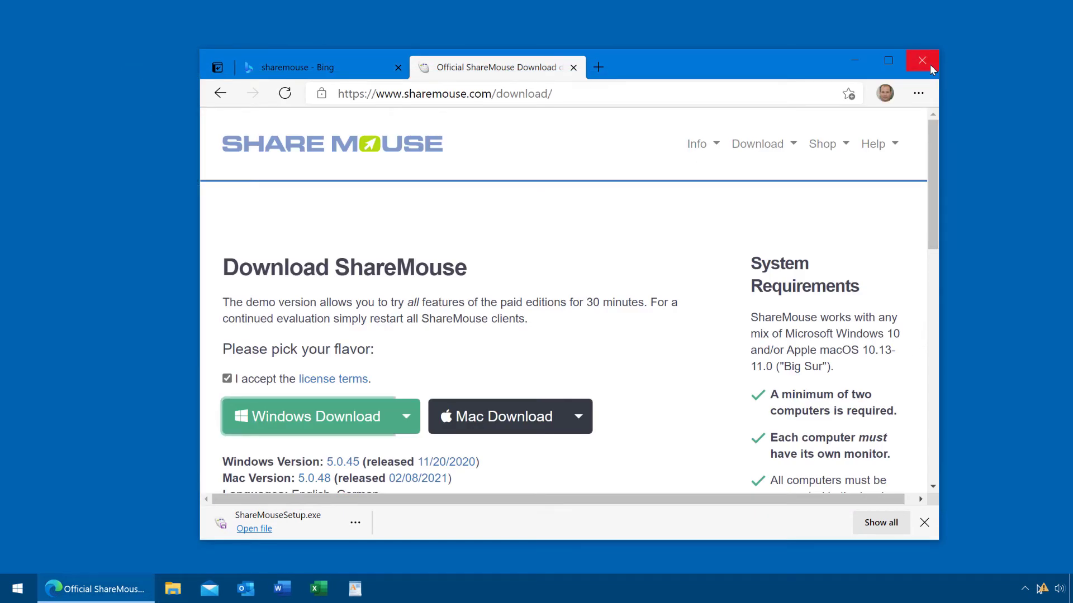
Step: Close the Microsoft Edge browser window
left_click(929, 65)
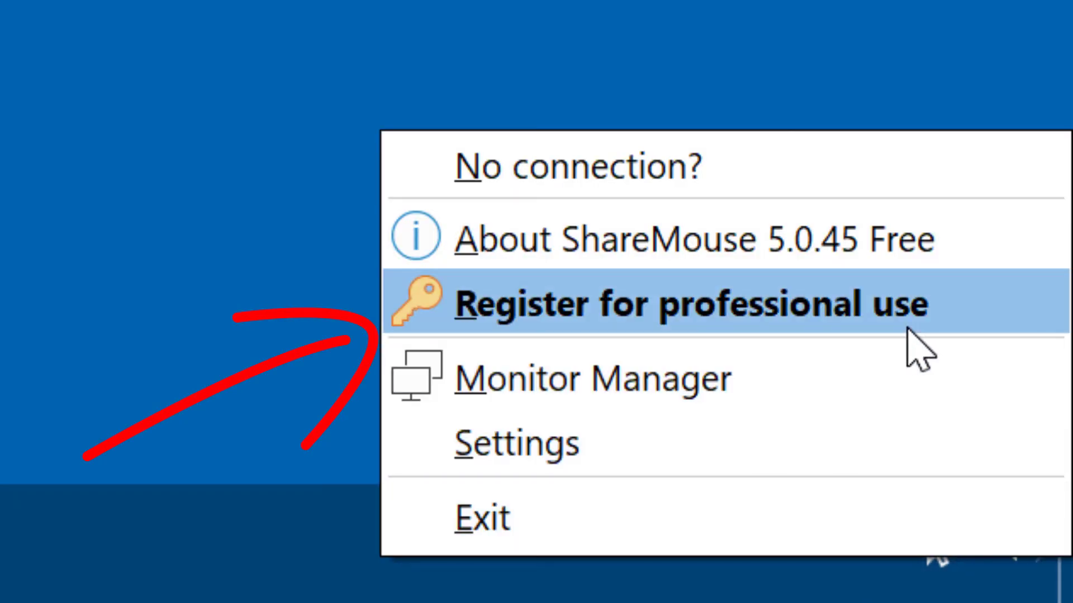
Step: Open Register for professional use and submit the entered license key
left_click(930, 369)
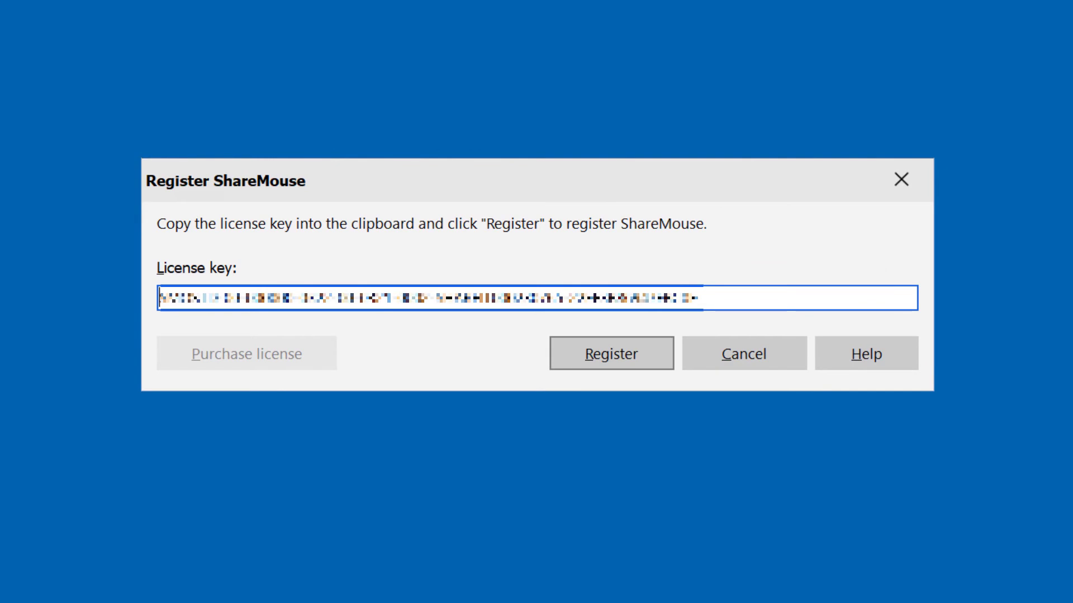
left_click(643, 358)
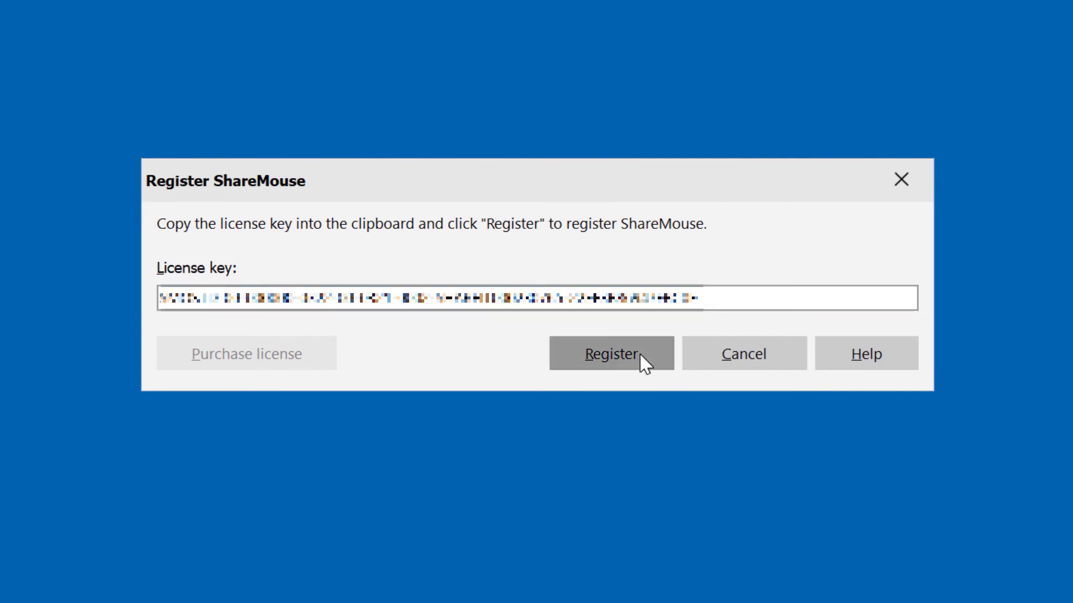